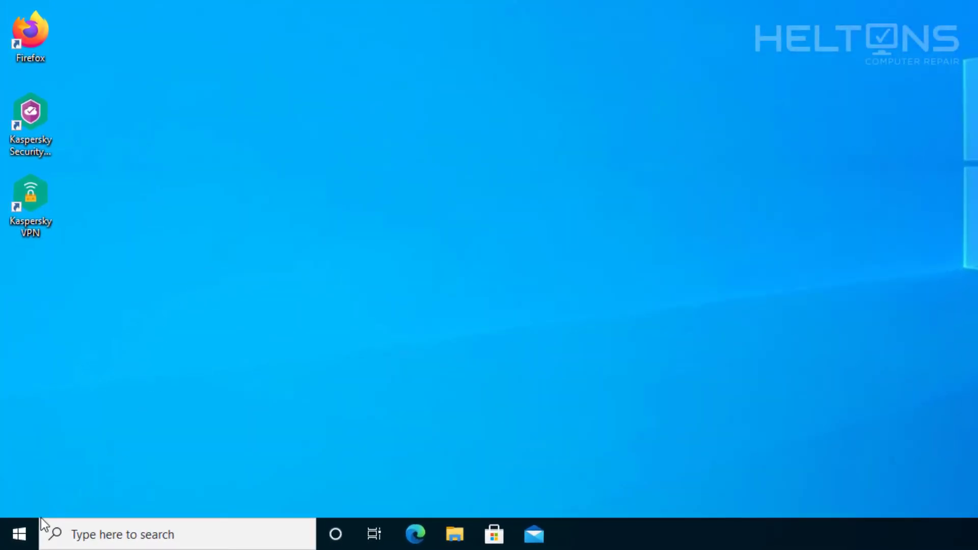
Open Apps & features in Settings and expand the Kaspersky Security Cloud and Kaspersky VPN entries
{"action": "left_click", "coordinate": [19, 533]}
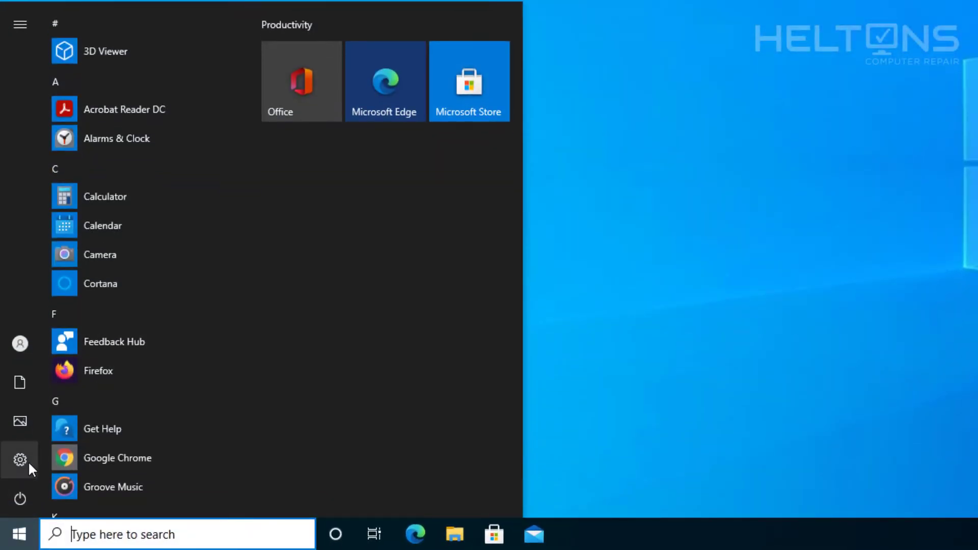
{"action": "left_click", "coordinate": [29, 466]}
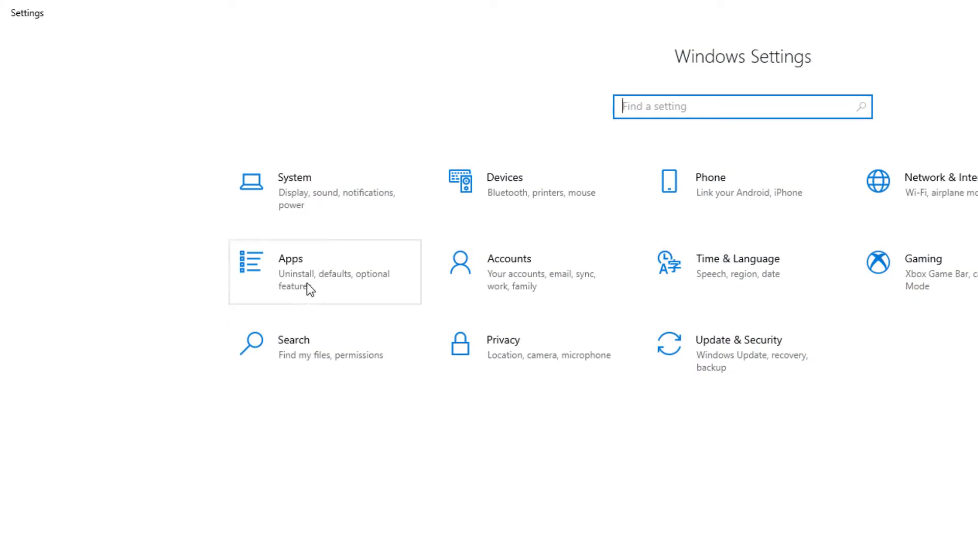
{"action": "left_click", "coordinate": [307, 283]}
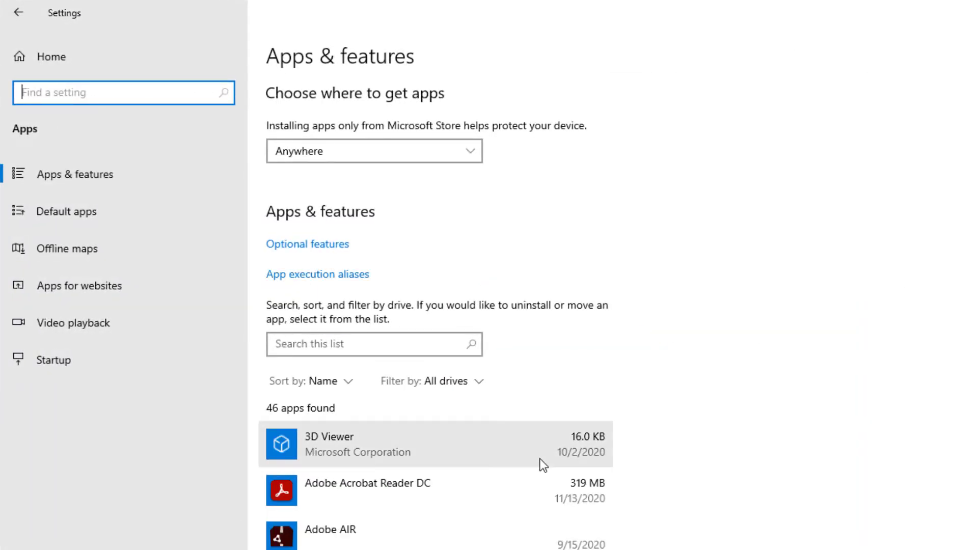
{"action": "scroll", "coordinate": [640, 473], "scroll_direction": "down", "scroll_amount": 1}
{"action": "scroll", "coordinate": [640, 474], "scroll_direction": "down", "scroll_amount": 12}
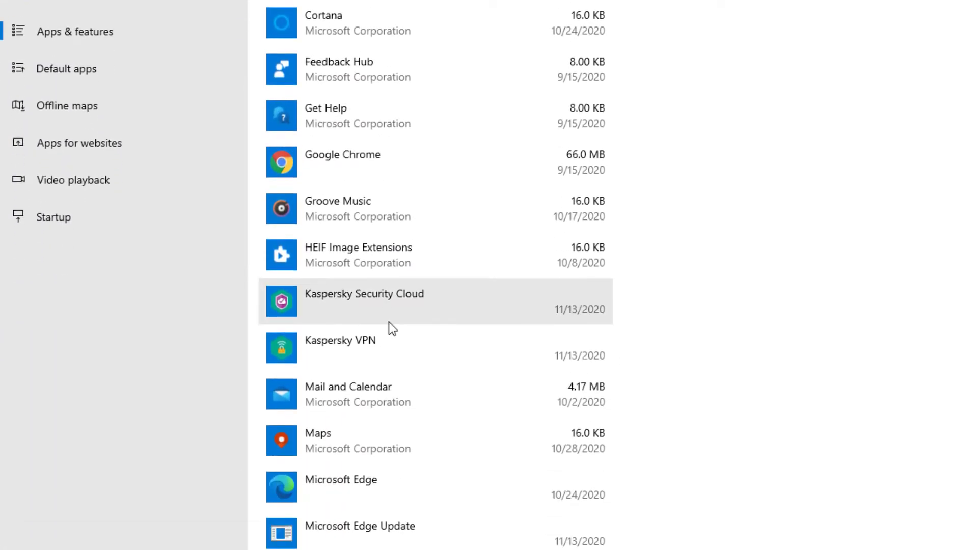
{"action": "left_click", "coordinate": [399, 161]}
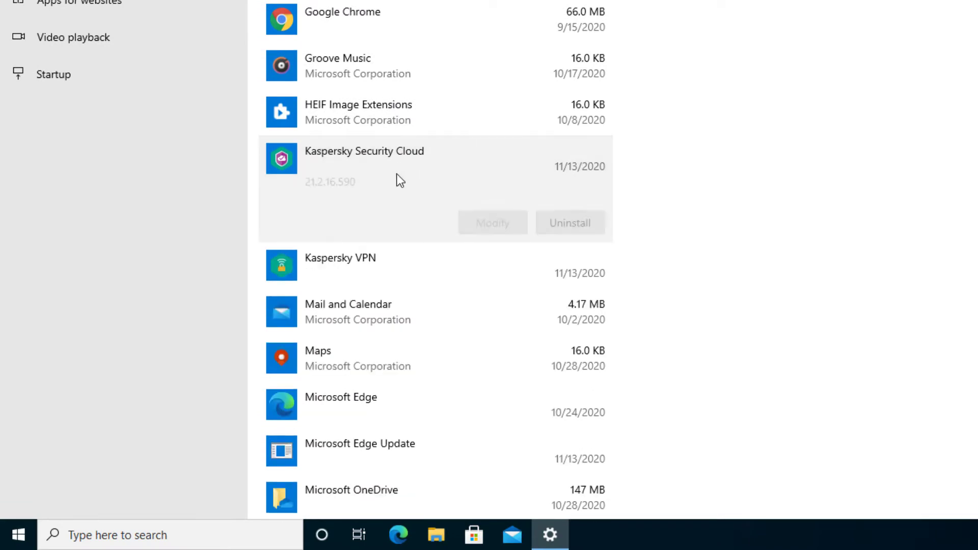
{"action": "left_click", "coordinate": [386, 259]}
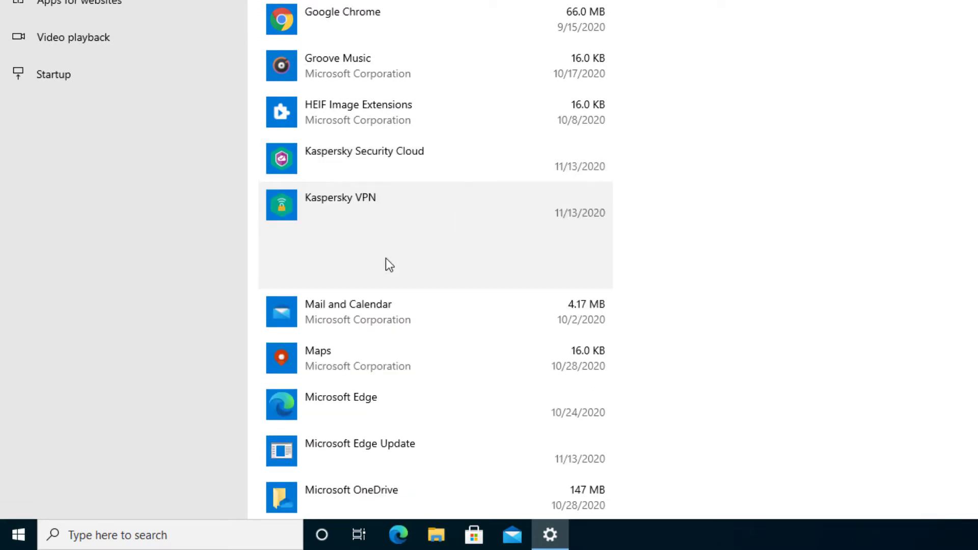
Uninstall Kaspersky Security Cloud, approving the UAC prompt and Kaspersky's removal confirmation
{"action": "left_click", "coordinate": [395, 164]}
{"action": "left_click", "coordinate": [586, 219]}
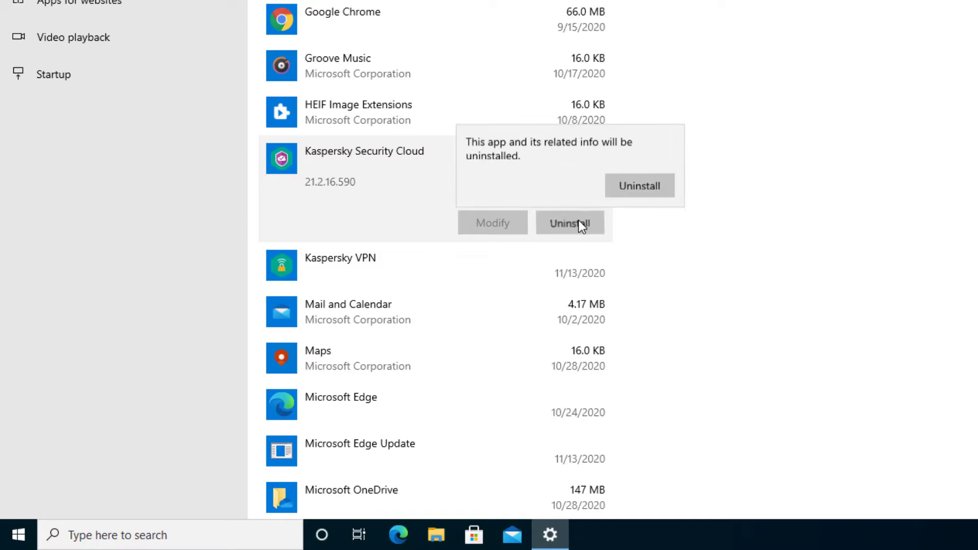
{"action": "left_click", "coordinate": [651, 181]}
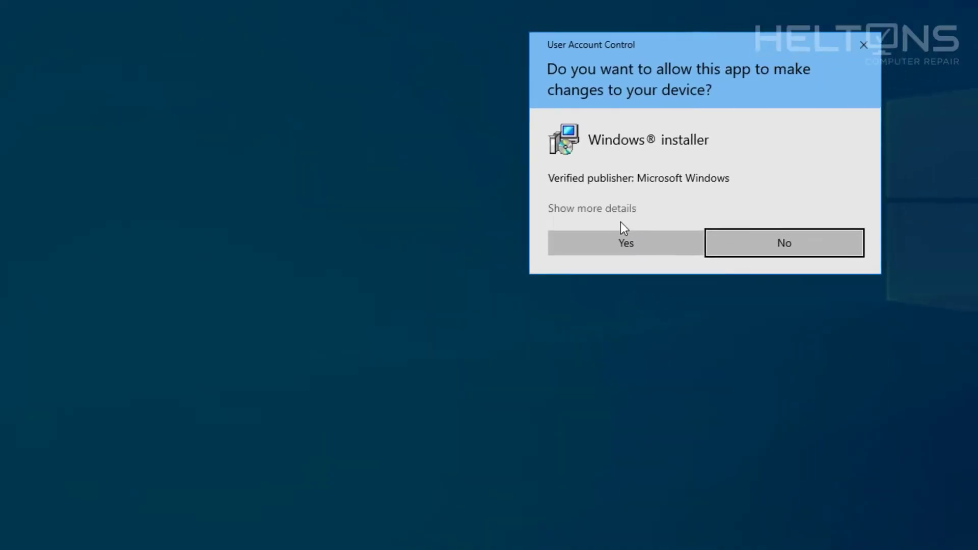
{"action": "left_click", "coordinate": [394, 372]}
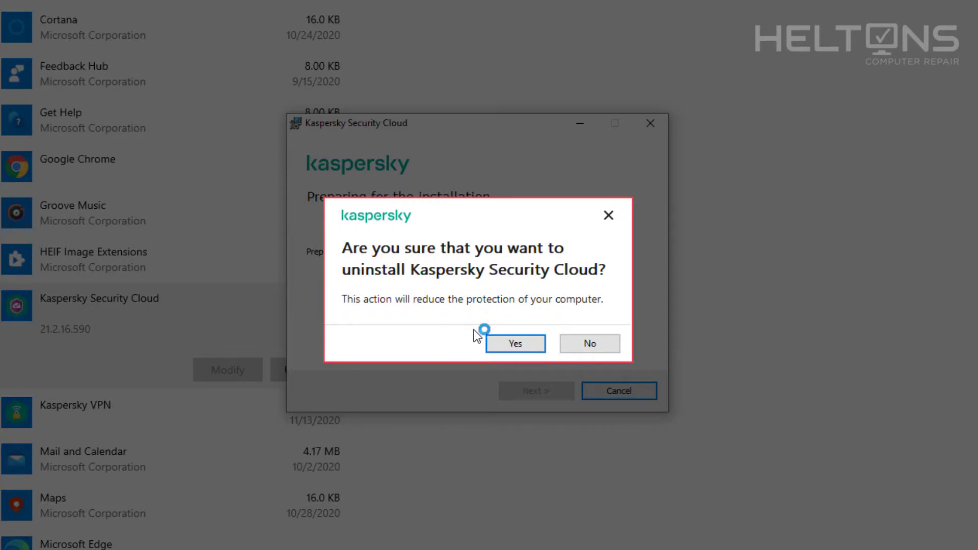
{"action": "left_click", "coordinate": [504, 343]}
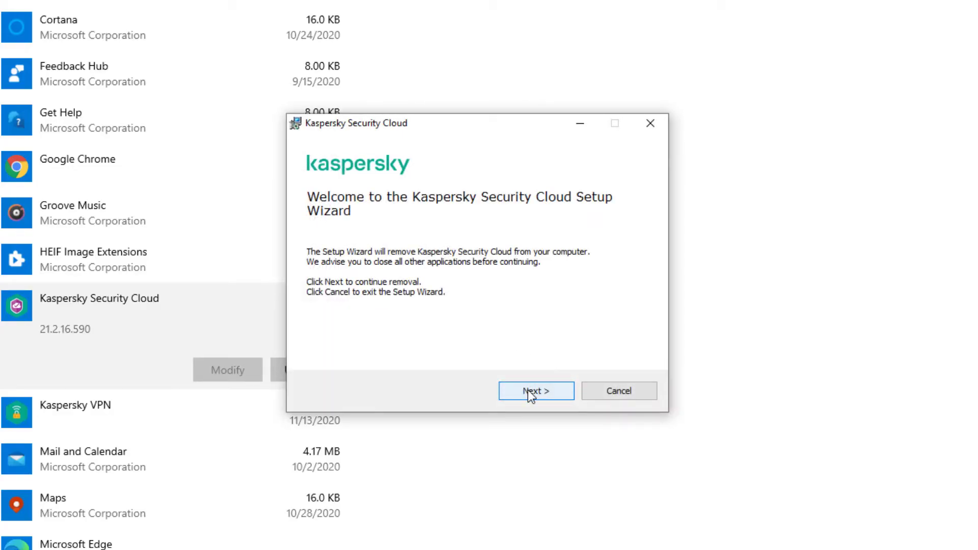
Untick Data vaults in the wizard and confirm deleting the data vaults
{"action": "left_click", "coordinate": [528, 390]}
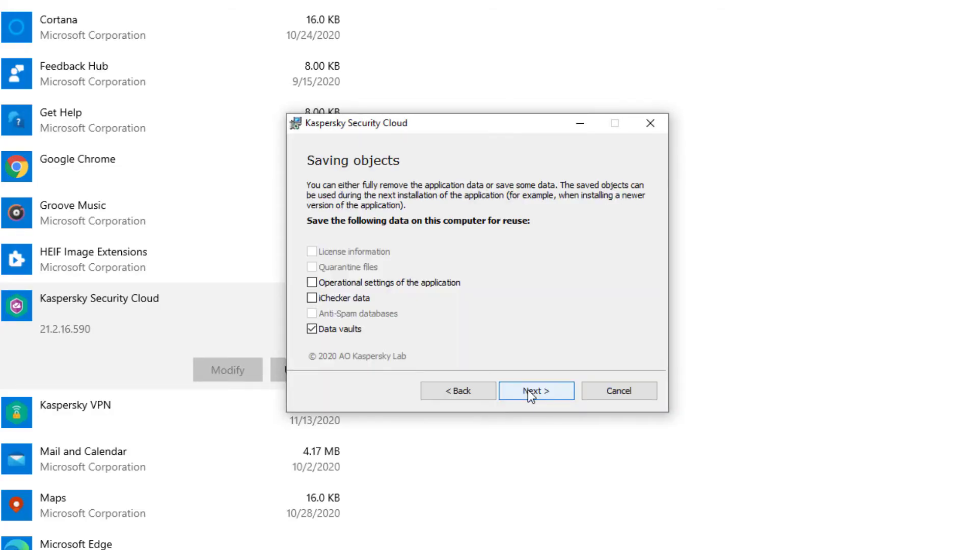
{"action": "left_click", "coordinate": [355, 332]}
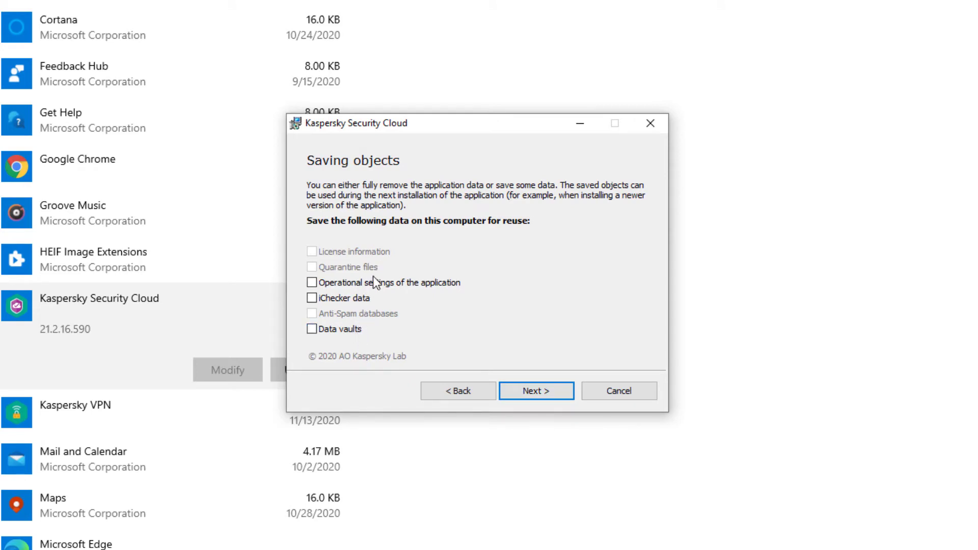
{"action": "left_click", "coordinate": [545, 394]}
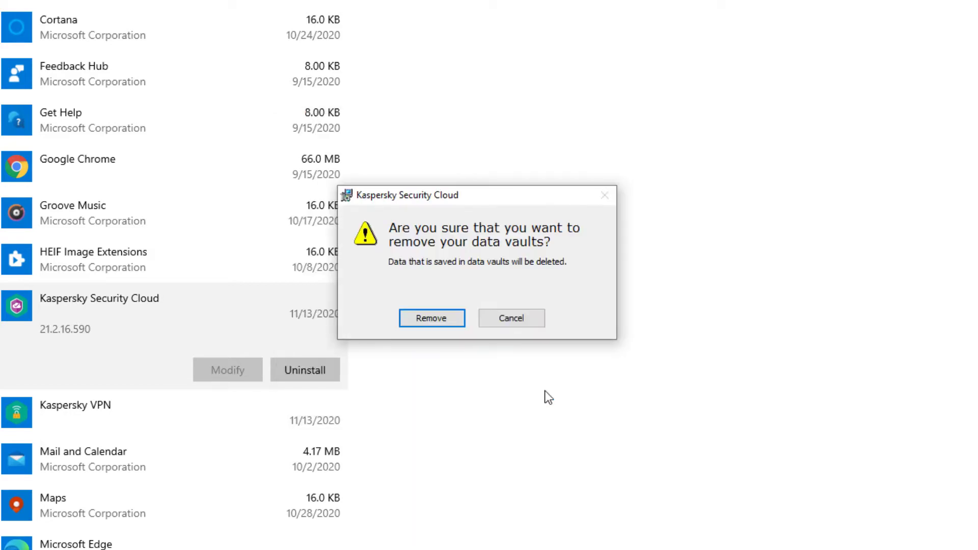
{"action": "left_click", "coordinate": [456, 321]}
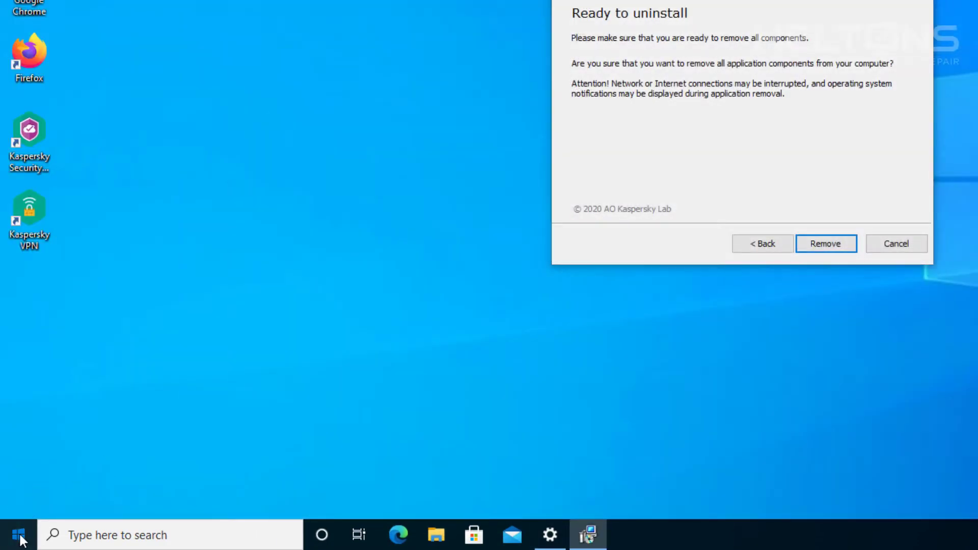
{"action": "left_click", "coordinate": [18, 533]}
{"action": "left_click", "coordinate": [76, 535]}
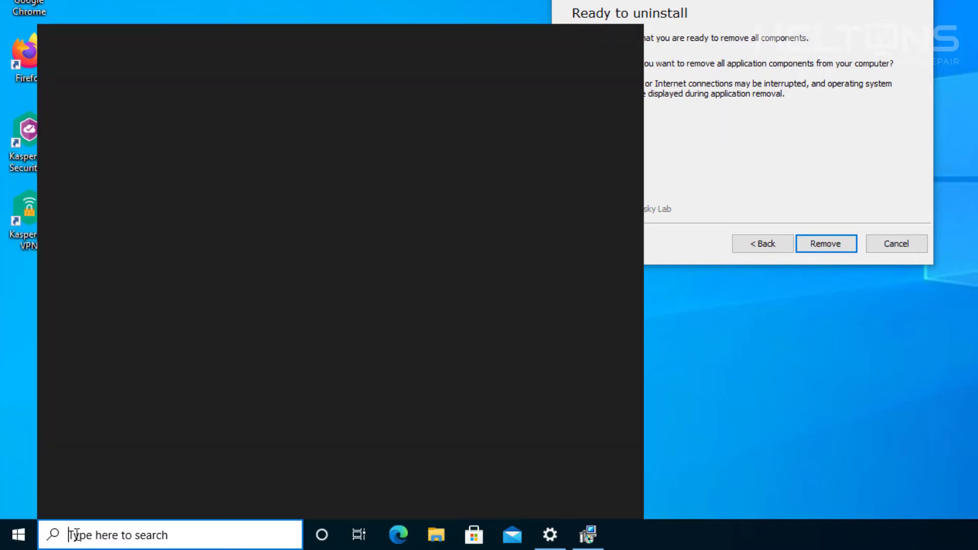
{"action": "type", "text": "kap"}
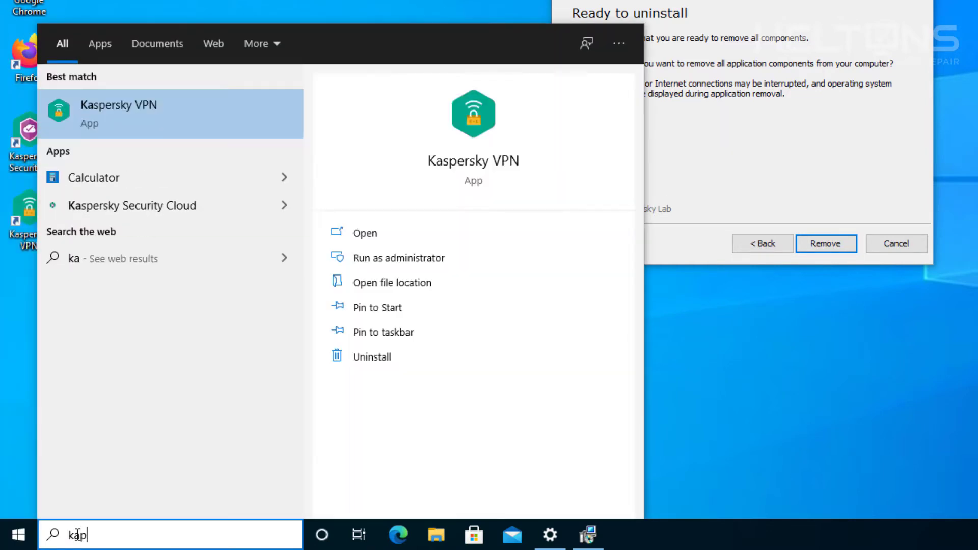
{"action": "key", "text": "BackSpace"}
{"action": "key", "text": "BackSpace"}
{"action": "type", "text": "kasper"}
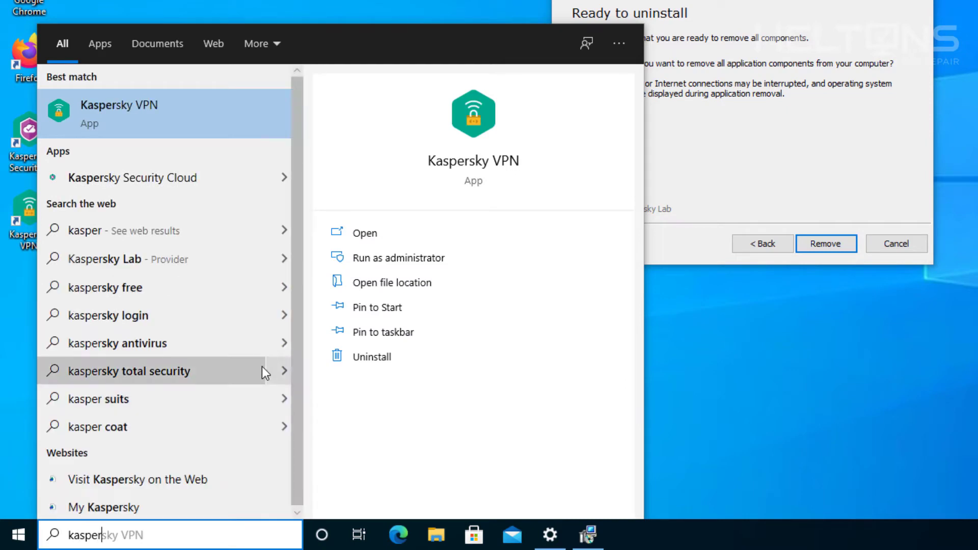
{"action": "right_click", "coordinate": [204, 181]}
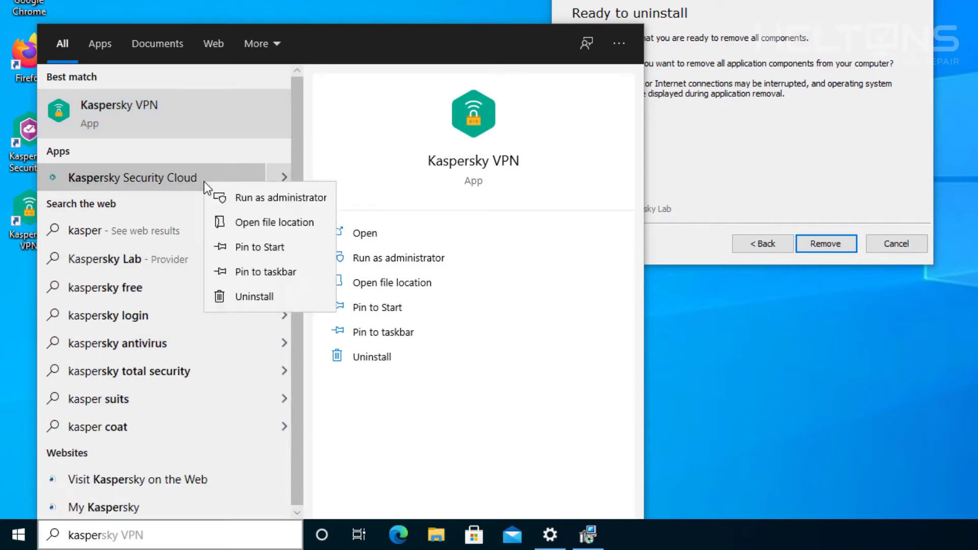
{"action": "left_click", "coordinate": [262, 292]}
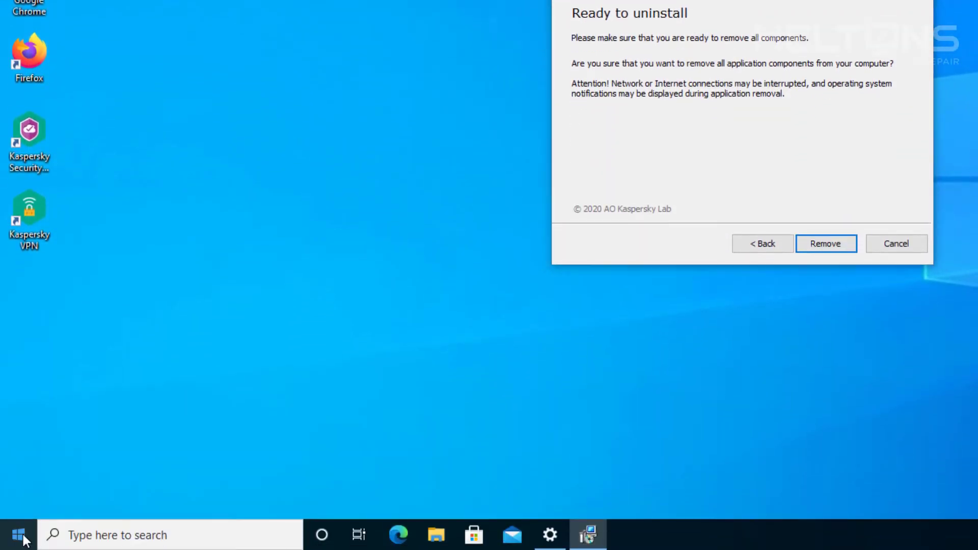
{"action": "left_click", "coordinate": [21, 536]}
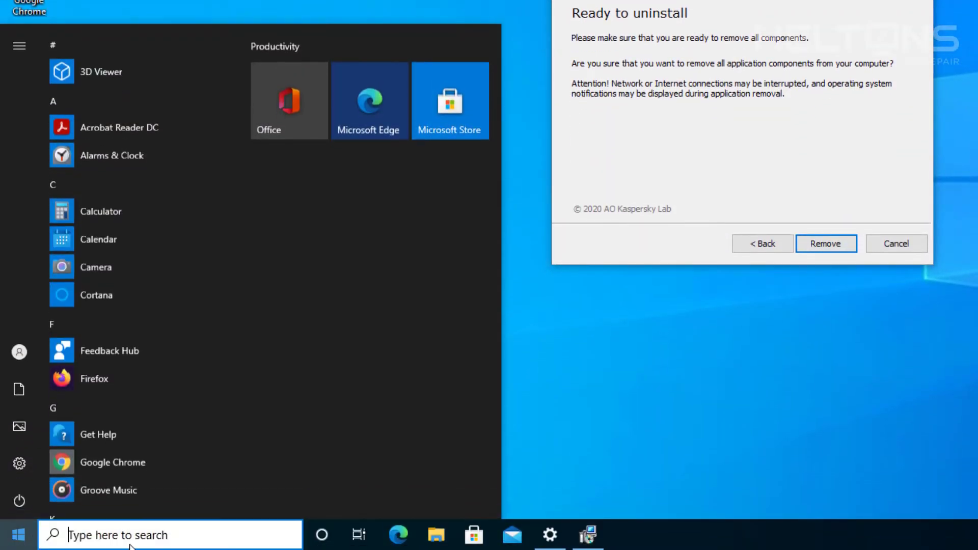
{"action": "type", "text": "control"}
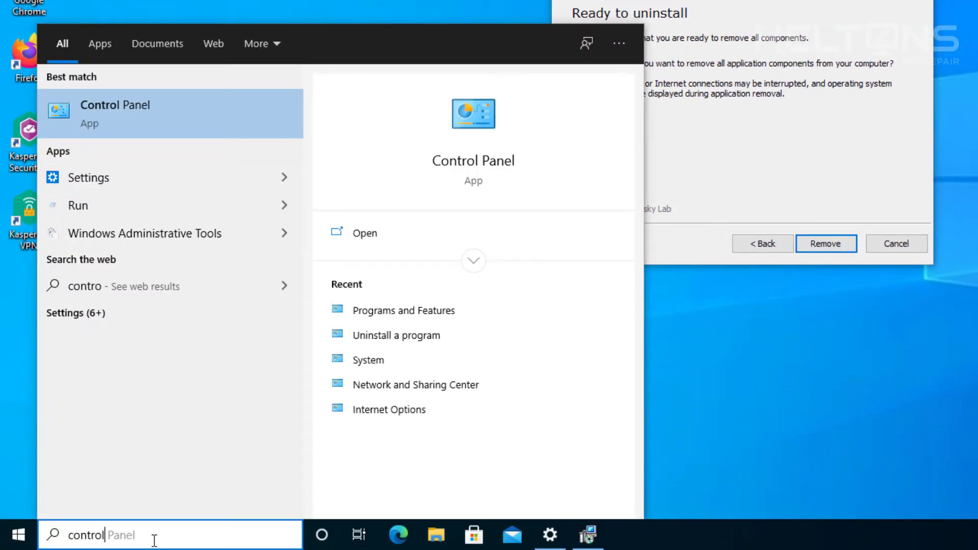
{"action": "left_click", "coordinate": [200, 113]}
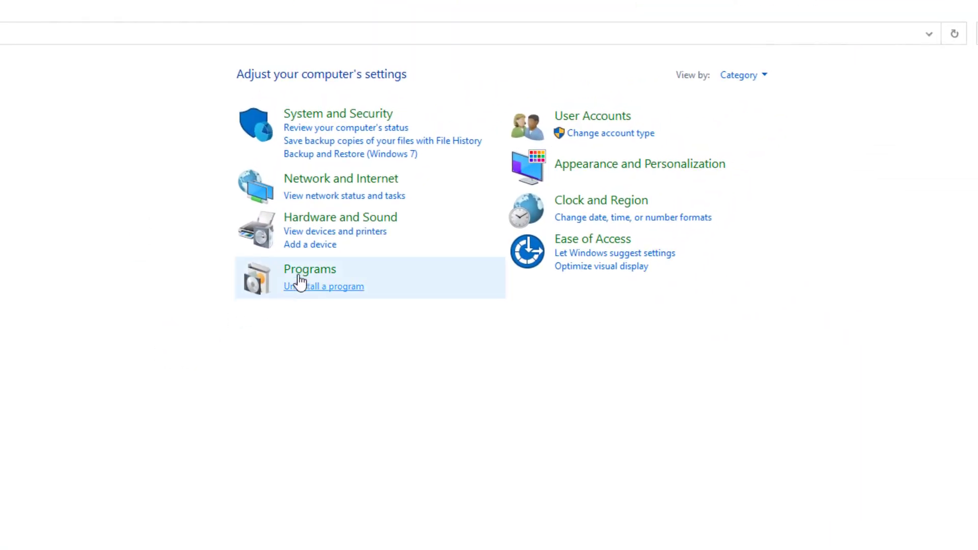
{"action": "left_click", "coordinate": [734, 76]}
{"action": "left_click", "coordinate": [910, 118]}
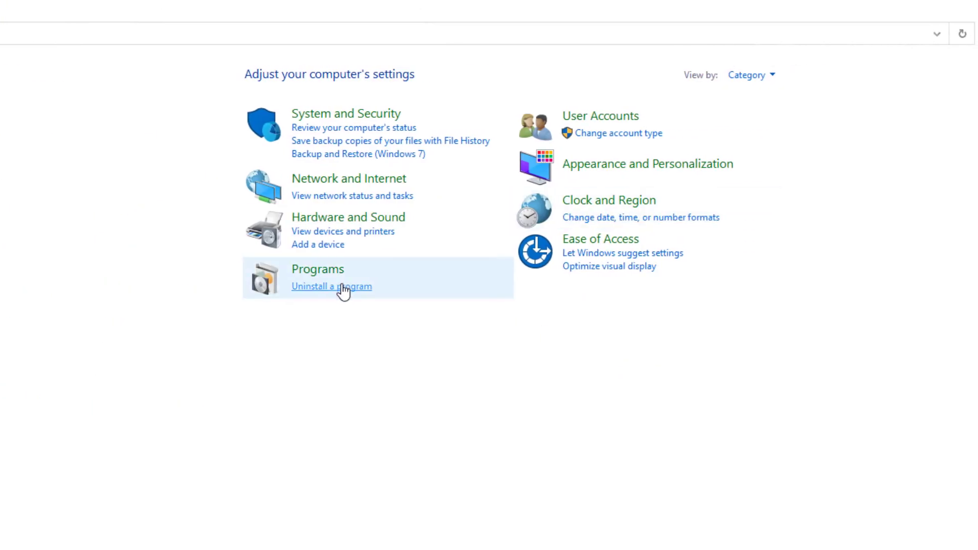
{"action": "left_click", "coordinate": [341, 287]}
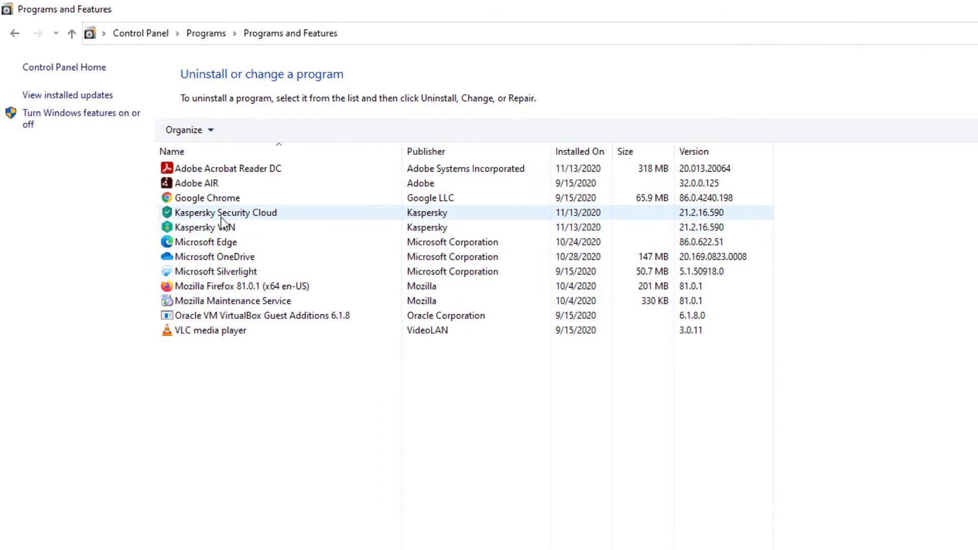
{"action": "left_click", "coordinate": [222, 218]}
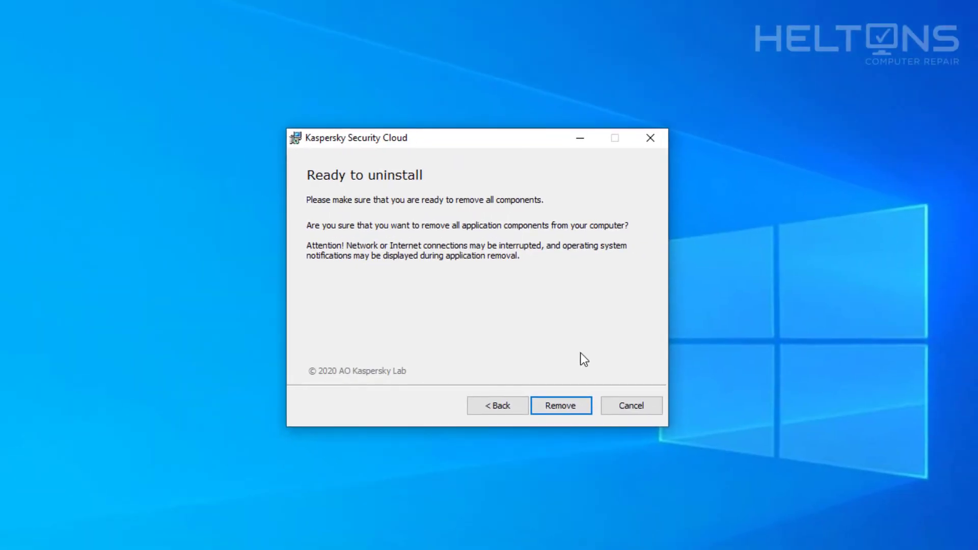
Remove all Kaspersky Security Cloud components from the Ready to uninstall page
{"action": "left_click", "coordinate": [569, 402]}
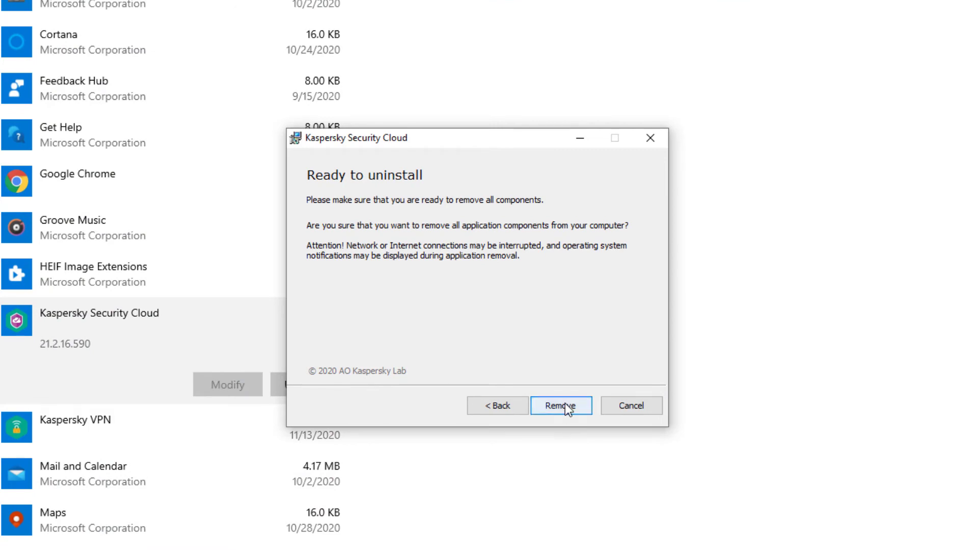
{"action": "left_click", "coordinate": [563, 404]}
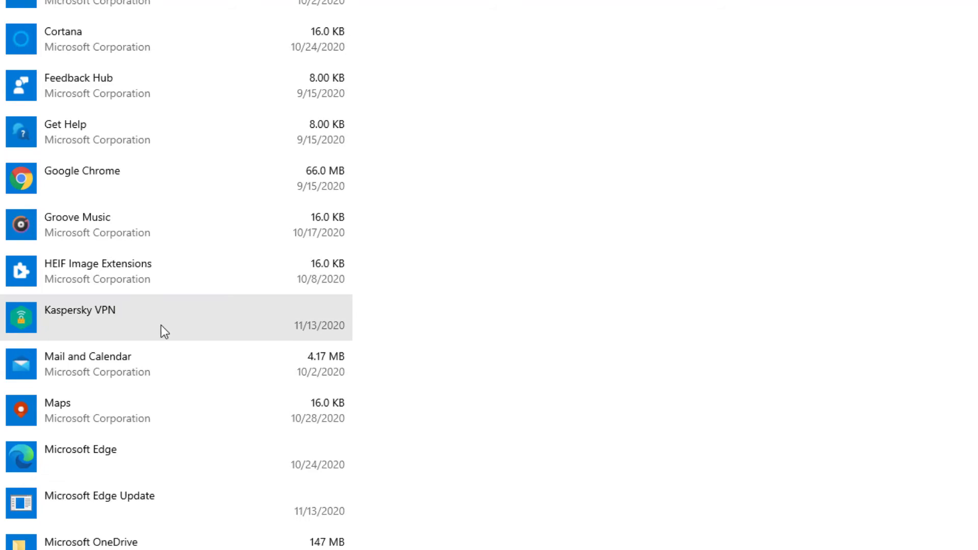
Uninstall Kaspersky VPN from Apps & features and approve the UAC prompt
{"action": "left_click", "coordinate": [164, 330]}
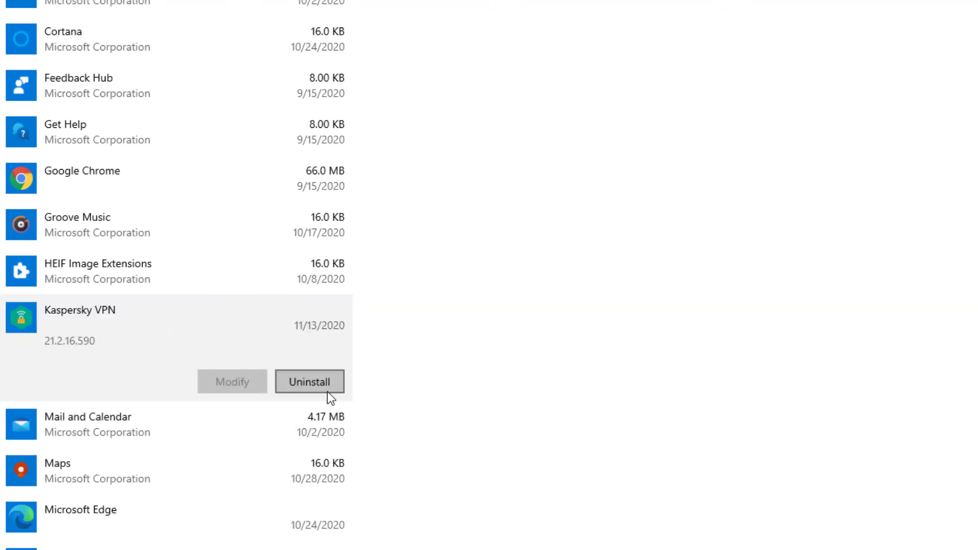
{"action": "left_click", "coordinate": [335, 381]}
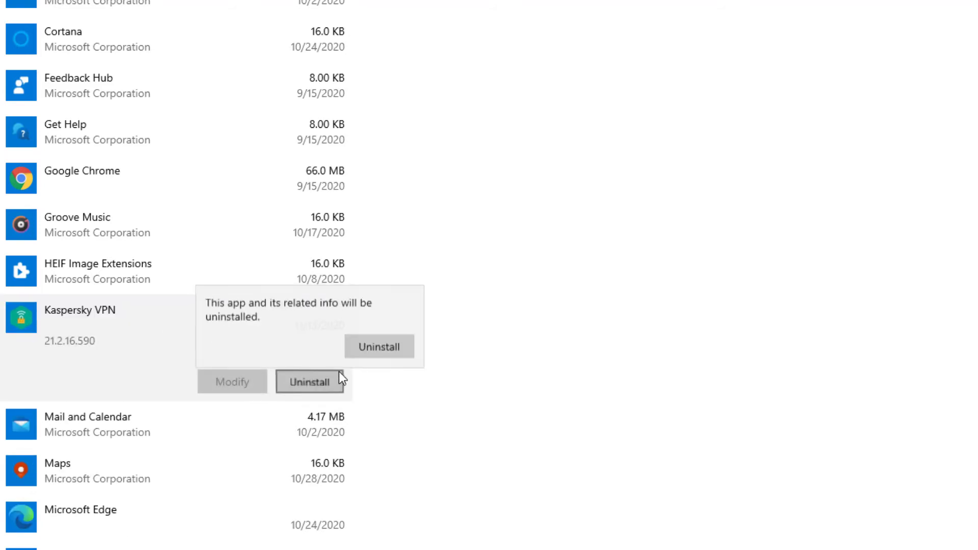
{"action": "left_click", "coordinate": [362, 349]}
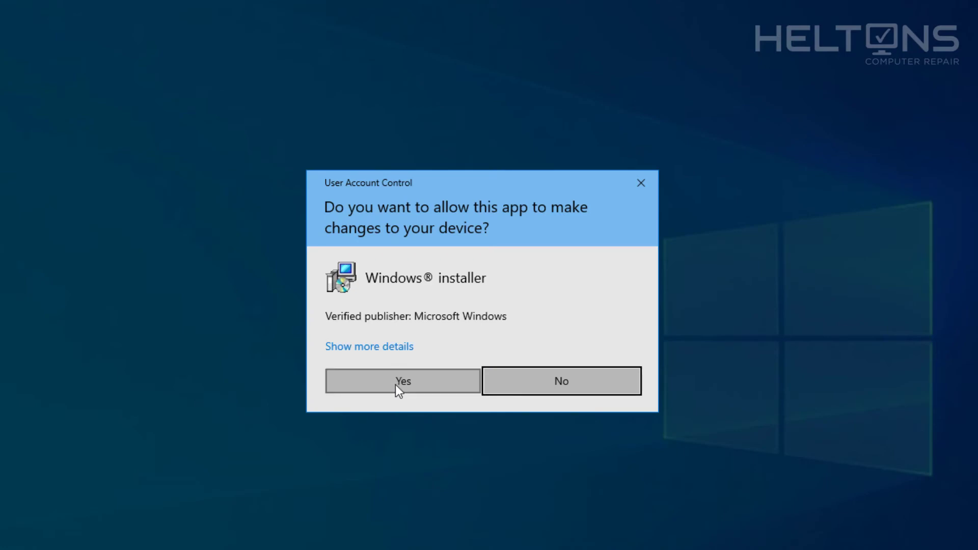
{"action": "left_click", "coordinate": [399, 387]}
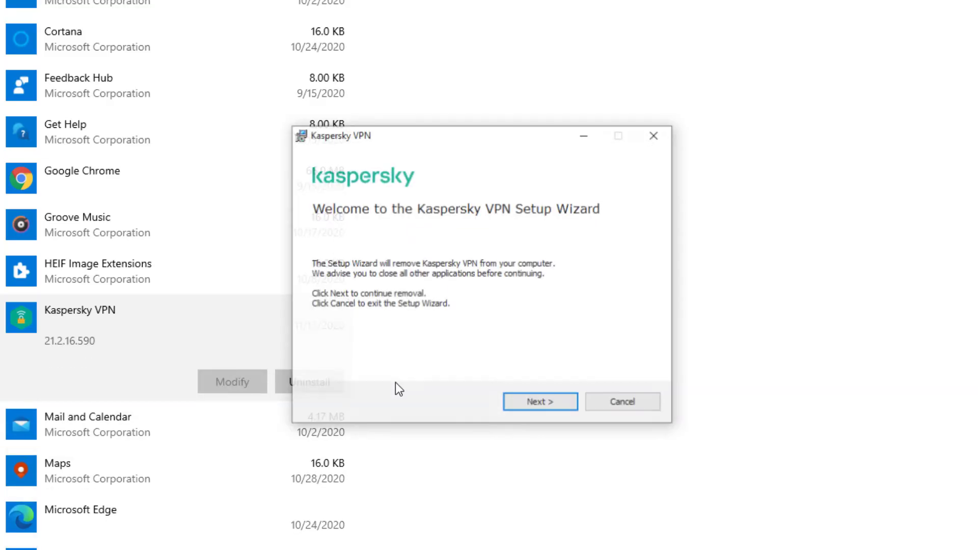
Step through the VPN wizard without saving settings, remove all components, and restart
{"action": "left_click", "coordinate": [550, 406]}
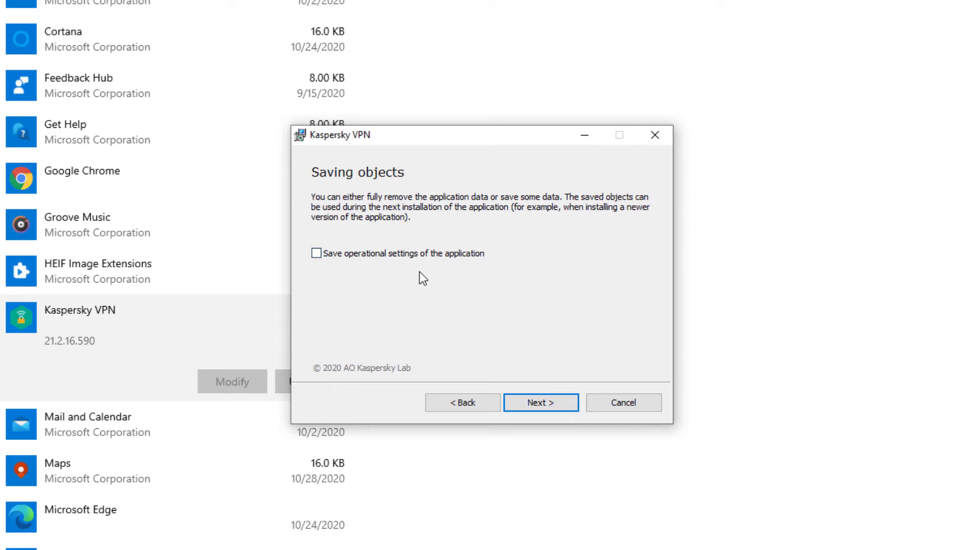
{"action": "left_click", "coordinate": [544, 406]}
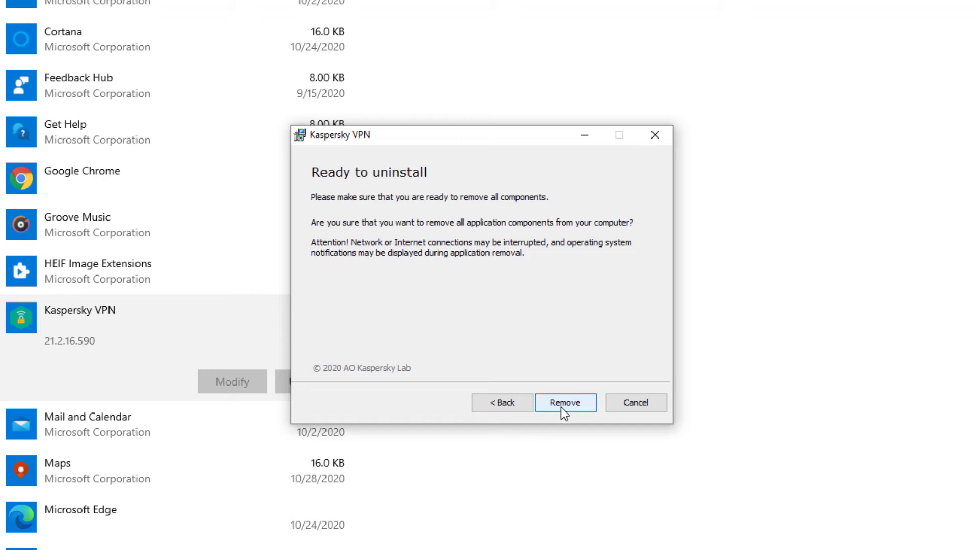
{"action": "left_click", "coordinate": [561, 408]}
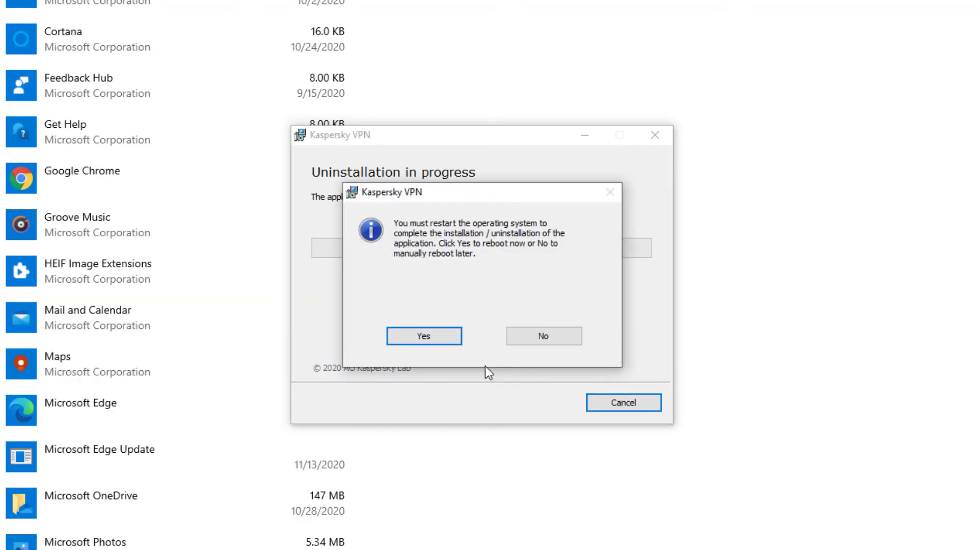
{"action": "left_click", "coordinate": [449, 338]}
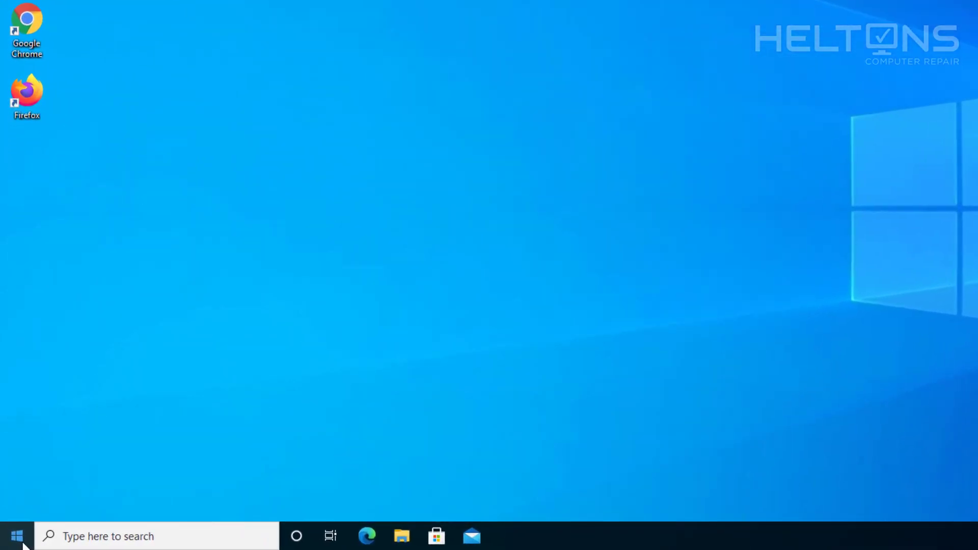
Scroll through the Start menu app list to check for Kaspersky entries
{"action": "left_click", "coordinate": [20, 541]}
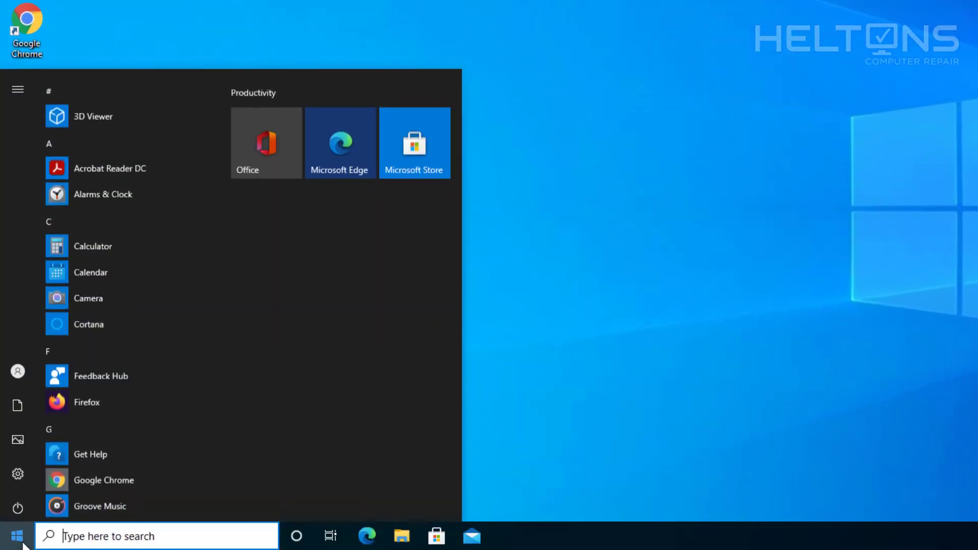
{"action": "scroll", "coordinate": [145, 311], "scroll_direction": "down", "scroll_amount": 10}
{"action": "scroll", "coordinate": [144, 309], "scroll_direction": "down", "scroll_amount": 10}
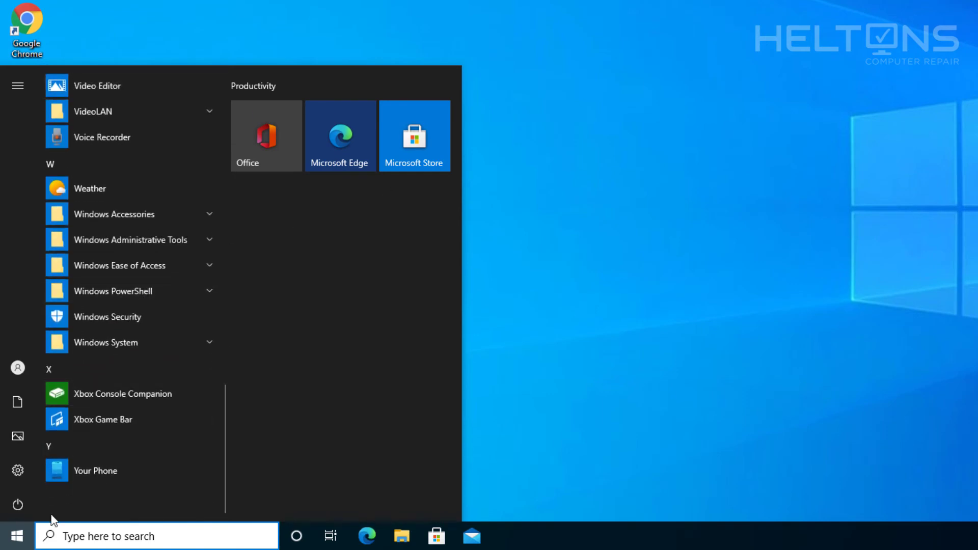
{"action": "left_click", "coordinate": [76, 534]}
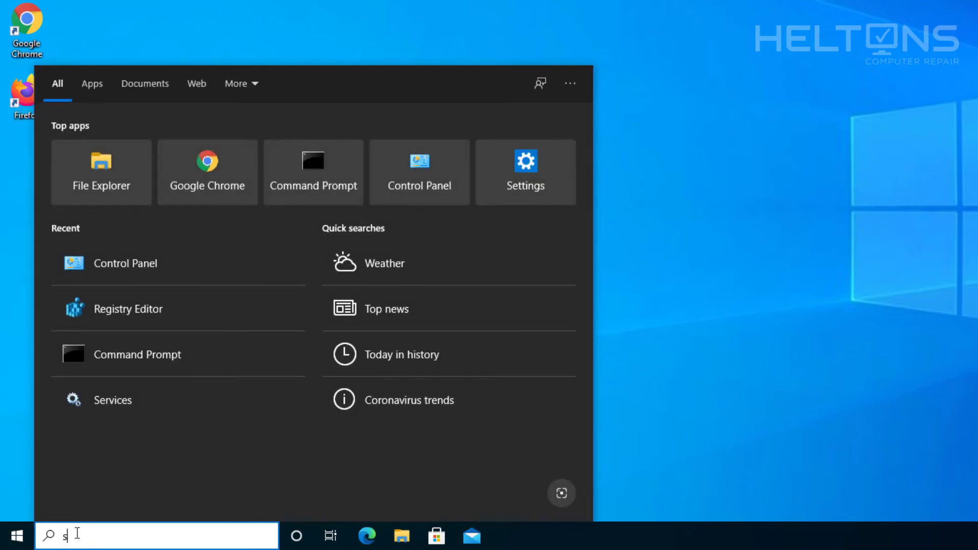
{"action": "type", "text": "s"}
{"action": "left_click", "coordinate": [18, 538]}
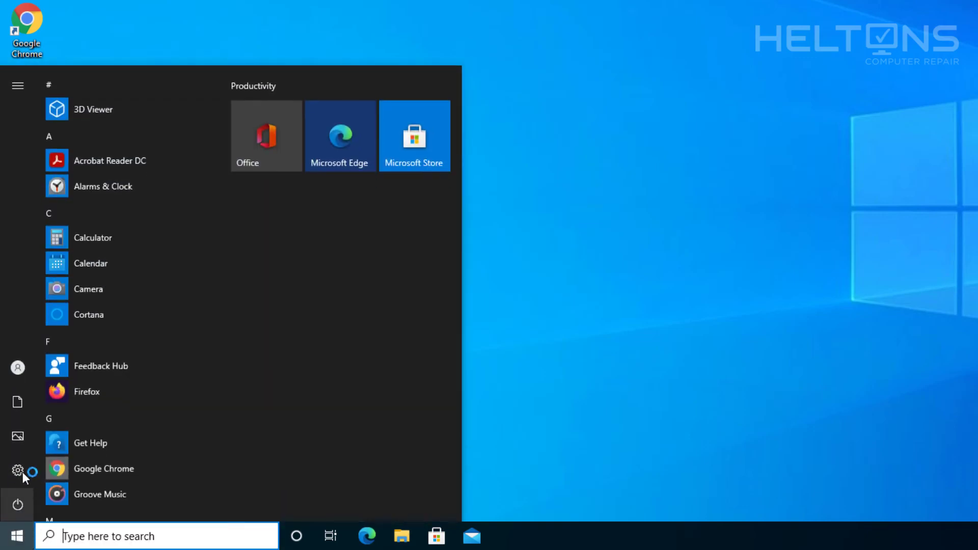
Open Apps & features in Settings and scroll the installed apps for Kaspersky entries
{"action": "left_click", "coordinate": [22, 471]}
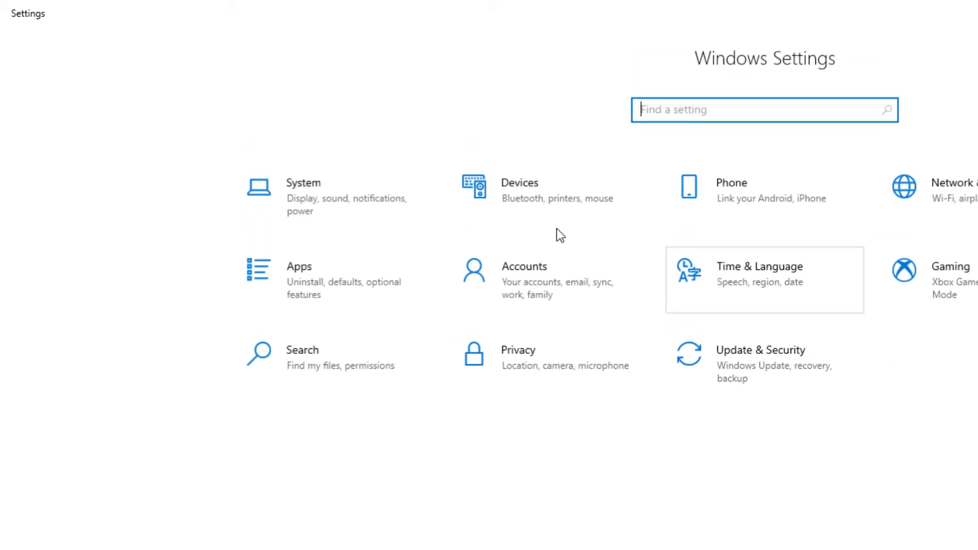
{"action": "left_click", "coordinate": [321, 278]}
{"action": "scroll", "coordinate": [417, 443], "scroll_direction": "down", "scroll_amount": 6}
{"action": "scroll", "coordinate": [428, 465], "scroll_direction": "down", "scroll_amount": 20}
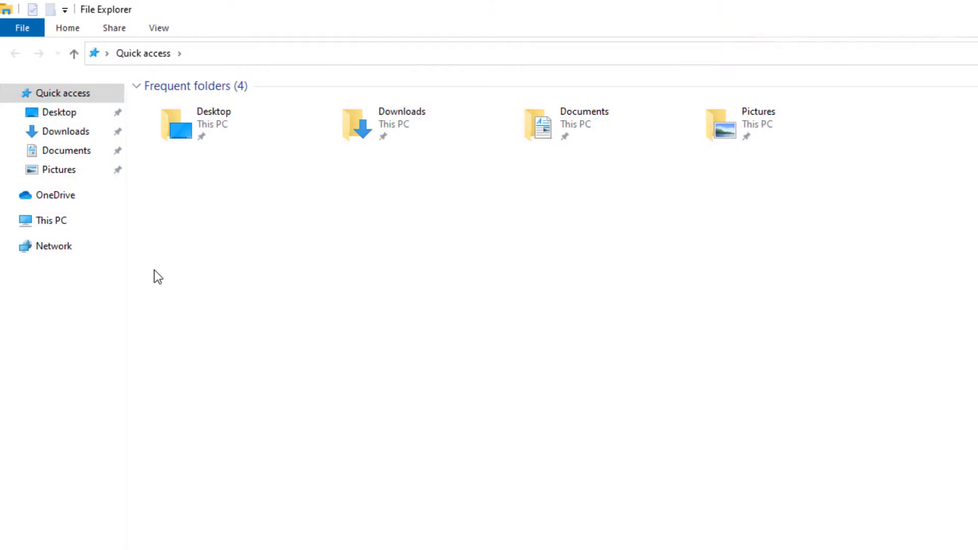
Open Local Disk (C:) and check Program Files (x86) and Program Files for Kaspersky folders
{"action": "left_click", "coordinate": [80, 226]}
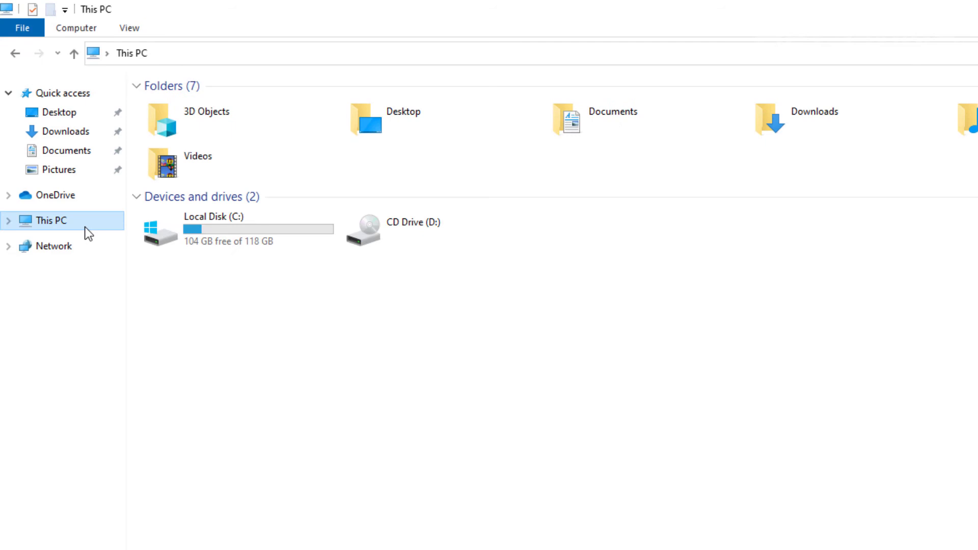
{"action": "left_click", "coordinate": [228, 247]}
{"action": "double_click", "coordinate": [228, 248]}
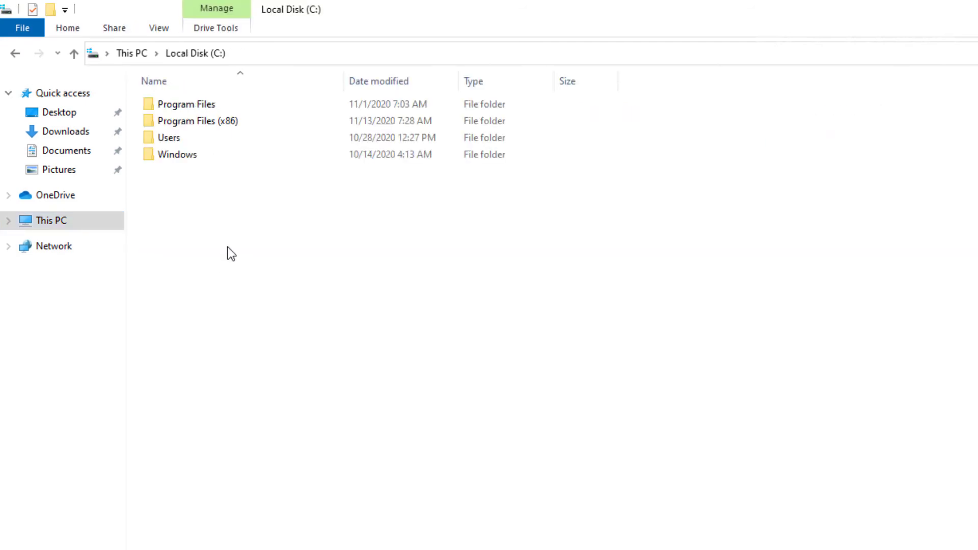
{"action": "double_click", "coordinate": [176, 127]}
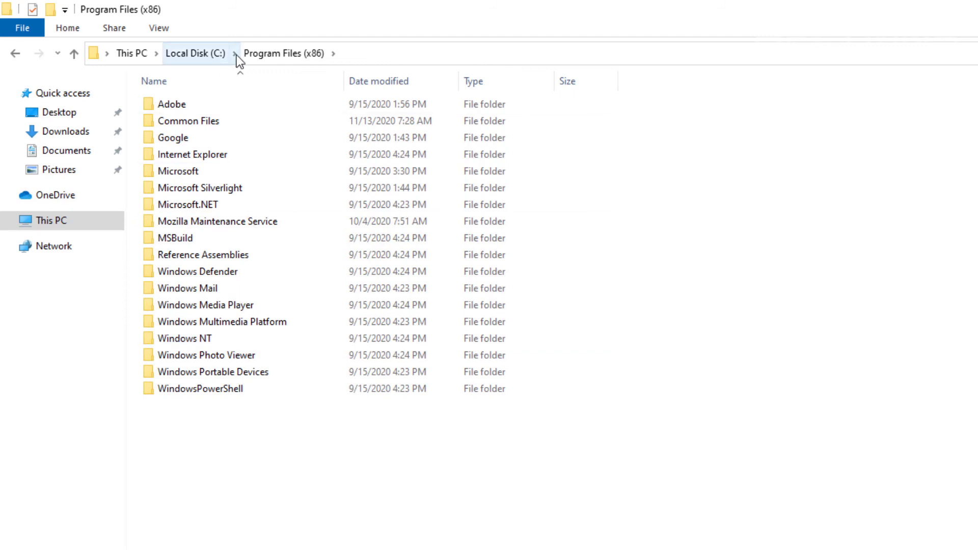
{"action": "left_click", "coordinate": [206, 53]}
{"action": "double_click", "coordinate": [194, 120]}
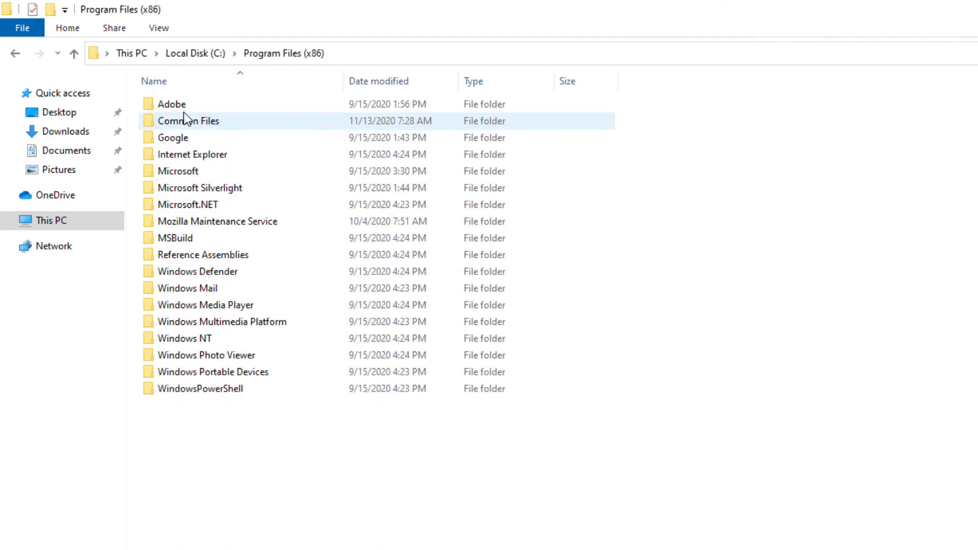
{"action": "left_click", "coordinate": [203, 53]}
{"action": "double_click", "coordinate": [189, 108]}
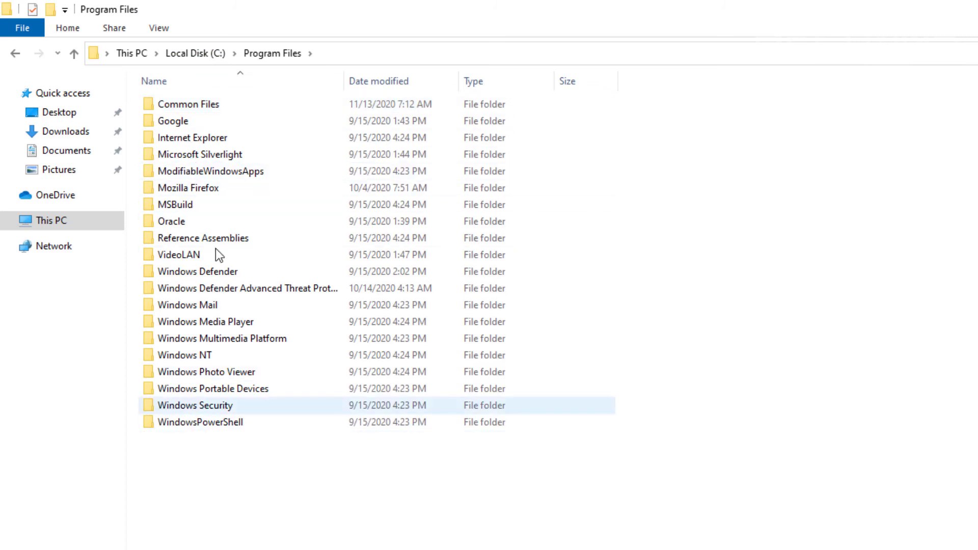
Go to C:\ProgramData via the address bar and open its Microsoft subfolder
{"action": "left_click", "coordinate": [200, 55]}
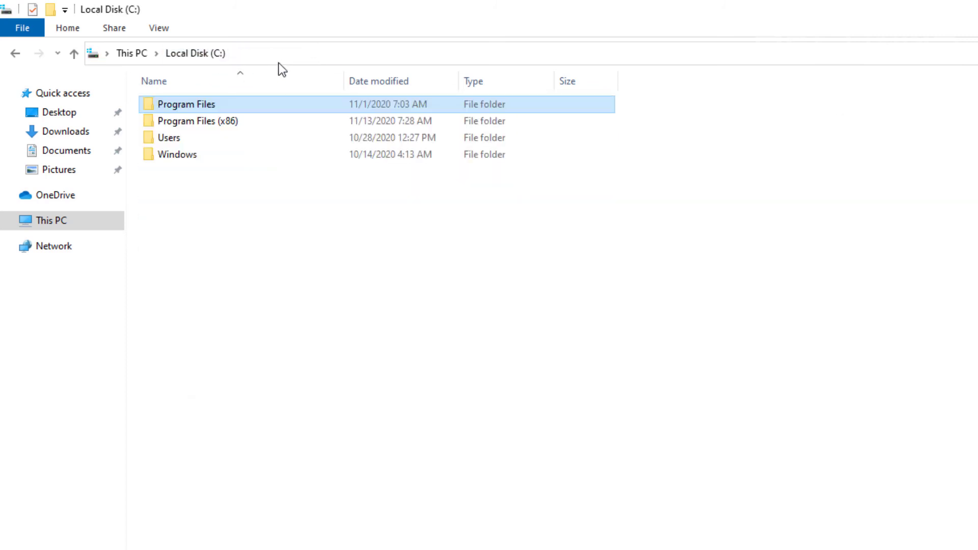
{"action": "left_click", "coordinate": [291, 57]}
{"action": "left_click", "coordinate": [293, 56]}
{"action": "type", "text": "programdata"}
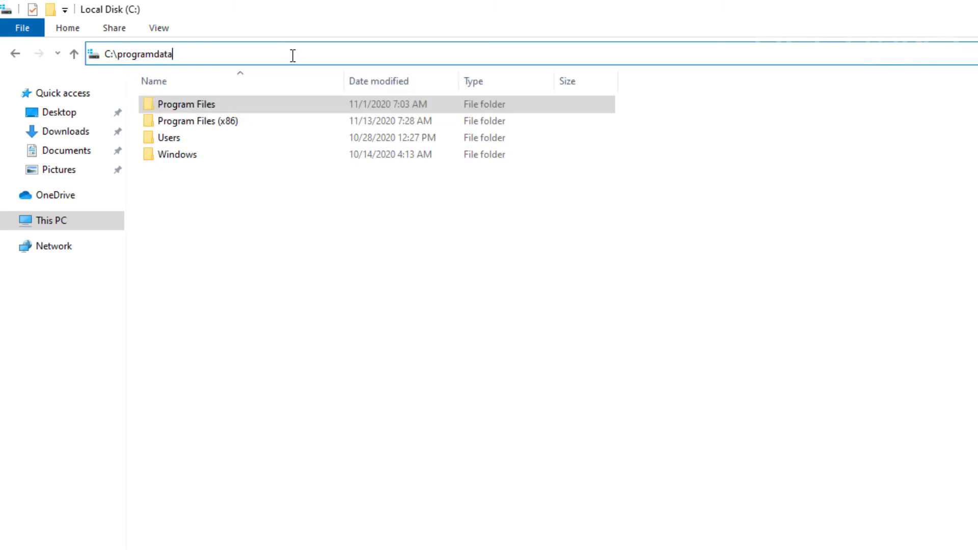
{"action": "key", "text": "Return"}
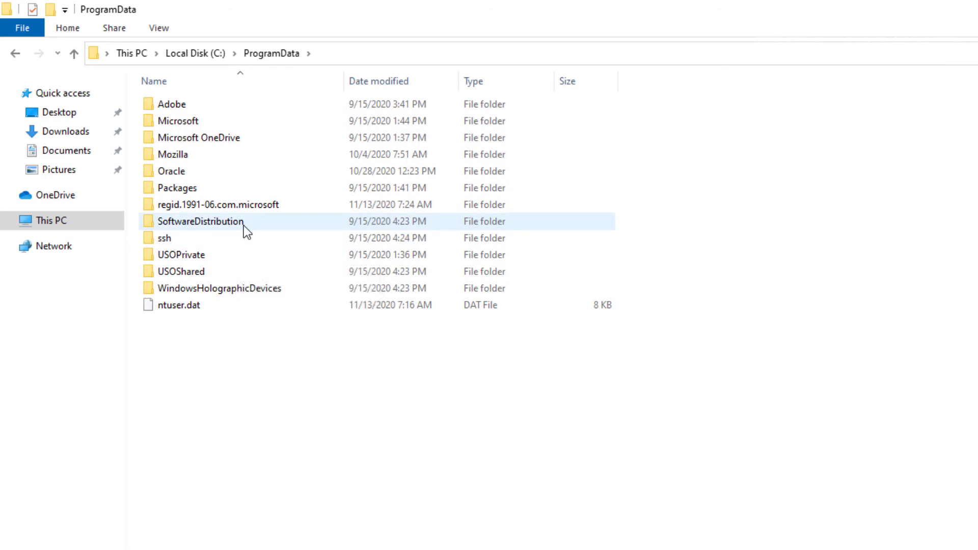
{"action": "left_click", "coordinate": [193, 120]}
{"action": "double_click", "coordinate": [193, 120]}
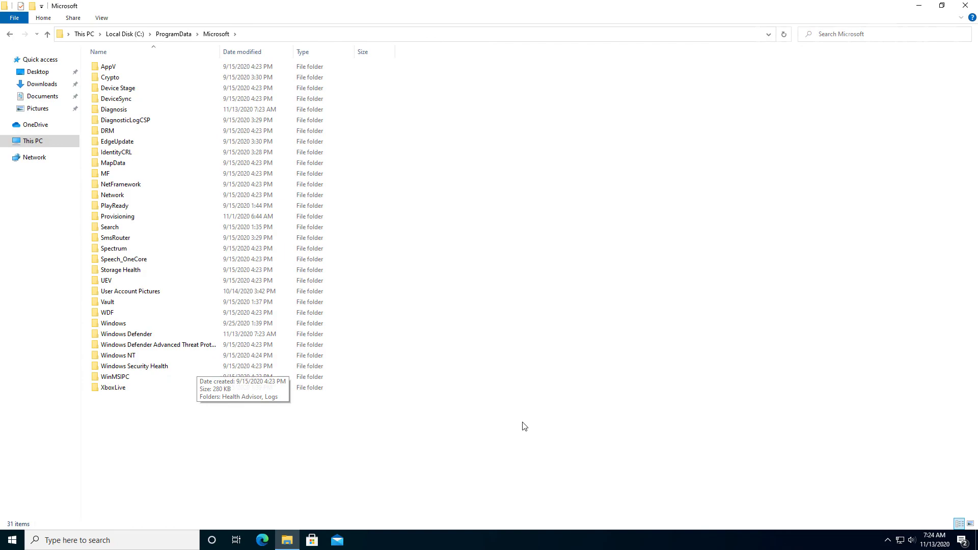
Close the File Explorer window
{"action": "left_click", "coordinate": [964, 6]}
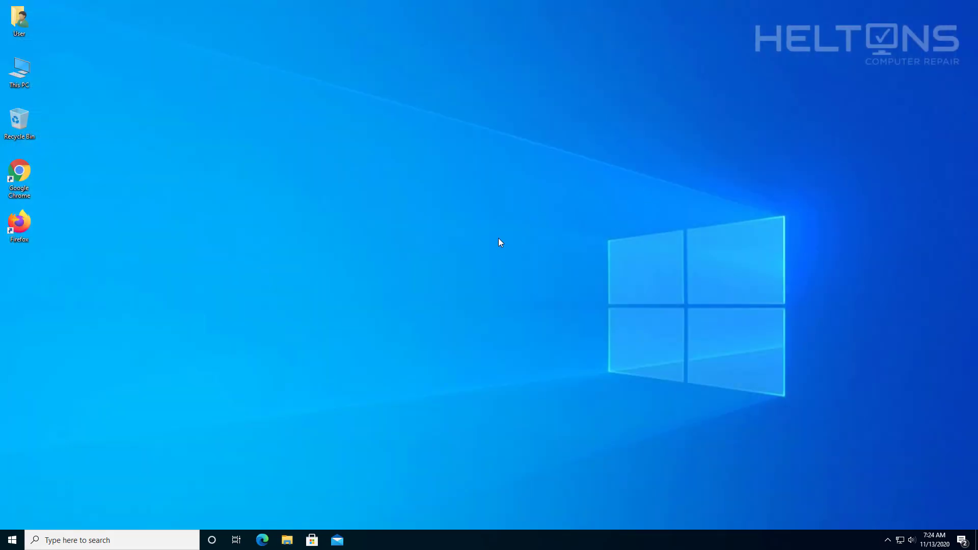